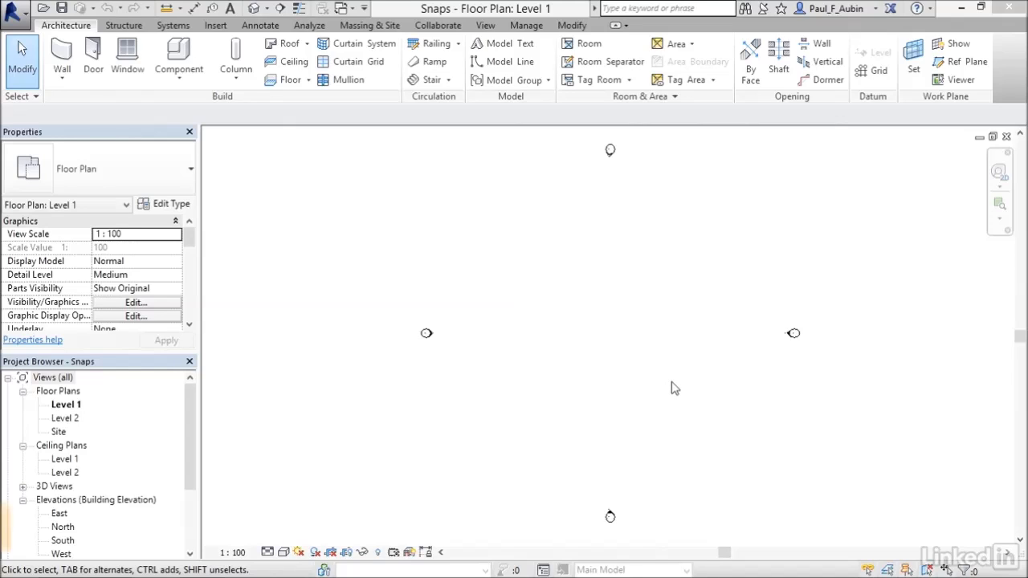
Draw an Exterior - Brick on Mtl. Stud wall about 9000 mm long horizontally inside the elevation markers, then continue the chain with a short vertical segment upward
key(z)
key(o)
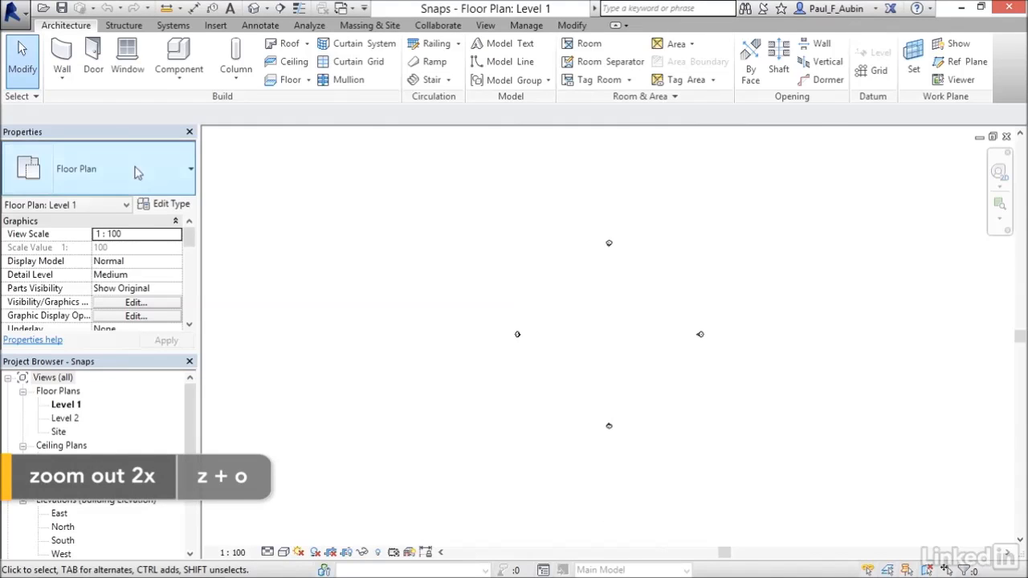
click(63, 57)
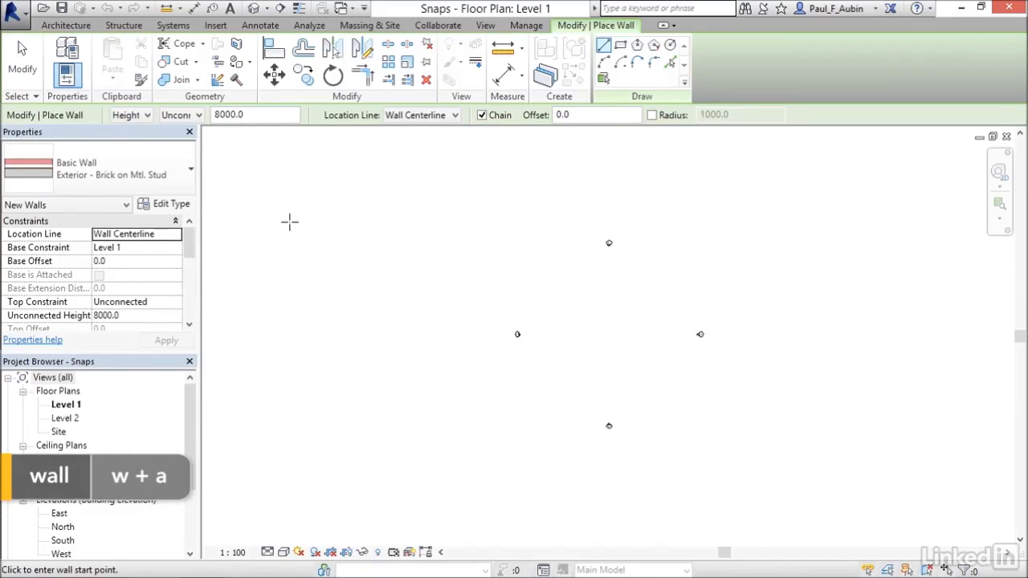
click(541, 275)
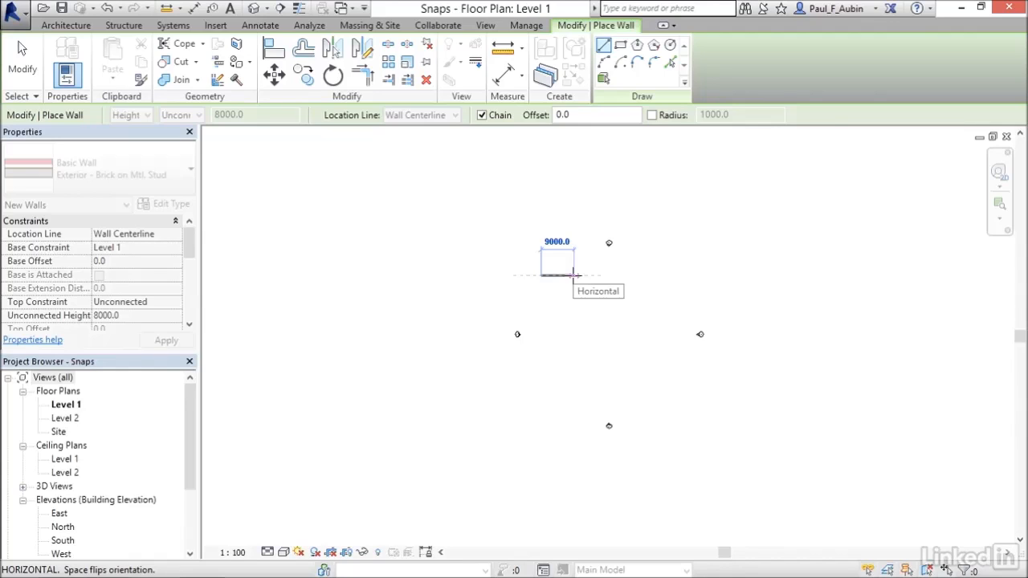
click(573, 275)
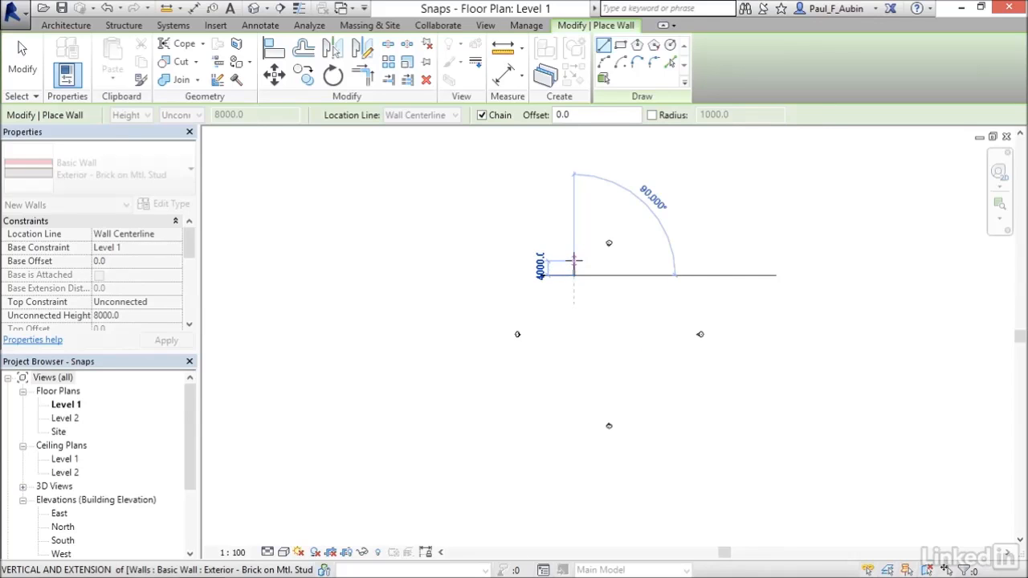
click(574, 257)
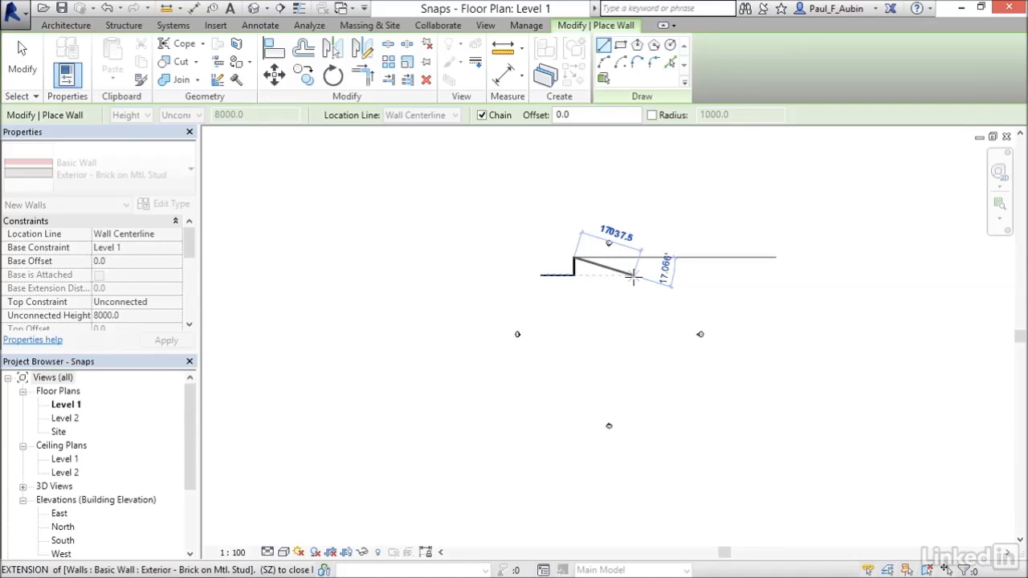
Continue the wall chain with a horizontal segment about 6200 mm long to the right and a shorter vertical segment down
click(1000, 207)
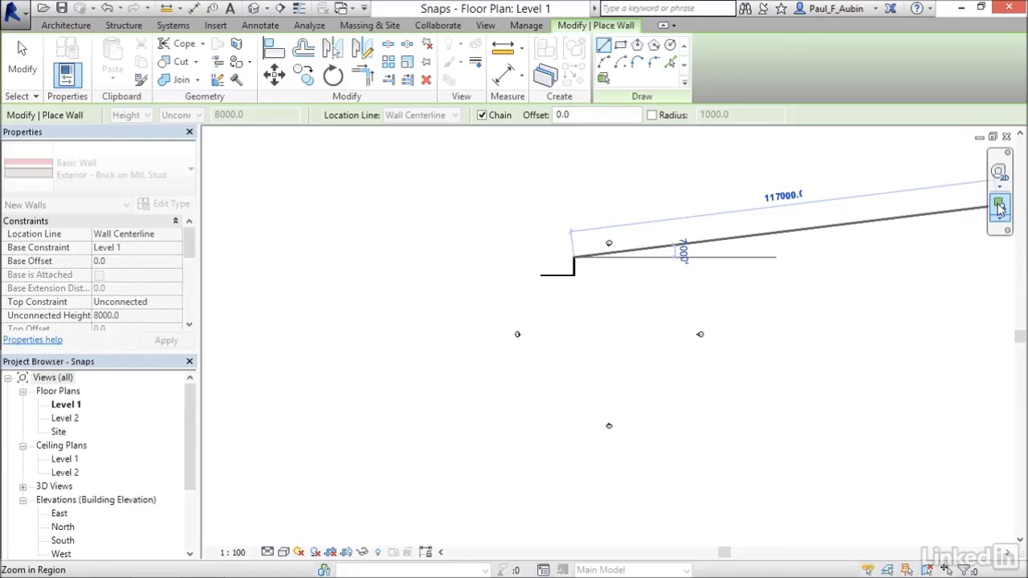
drag(554, 232, 695, 335)
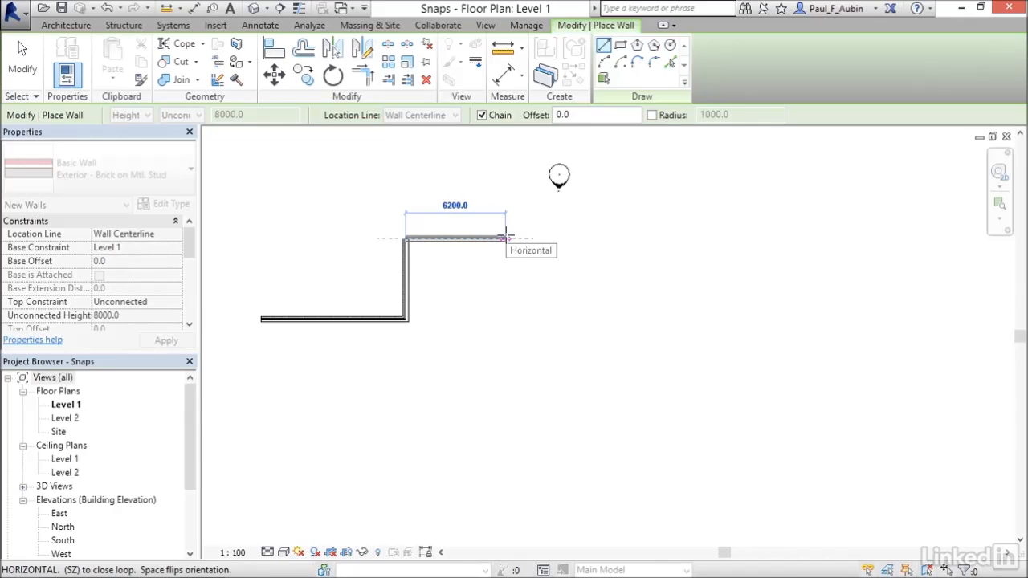
click(504, 237)
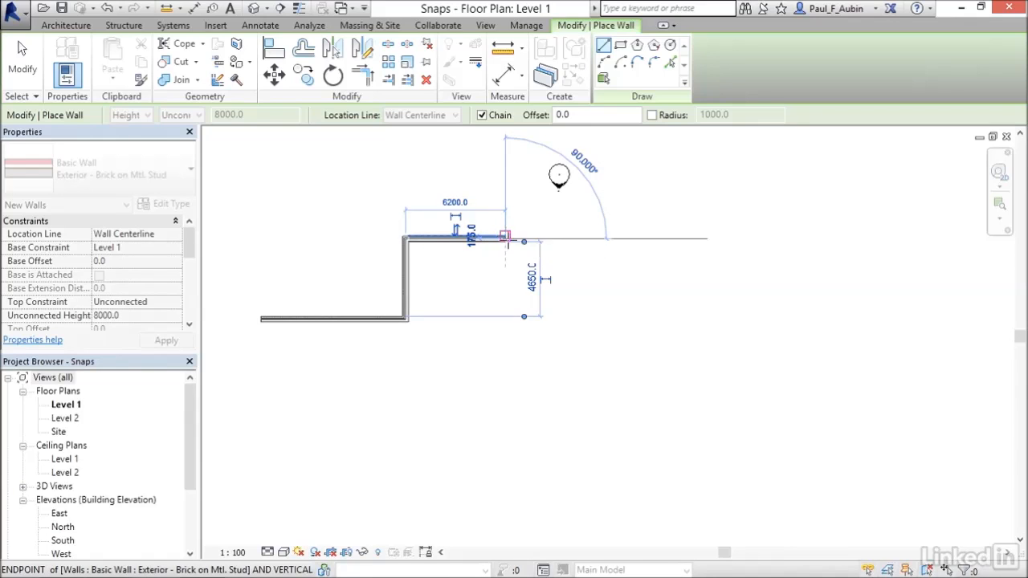
click(507, 275)
Extend the wall chain to the right with a horizontal segment about 2940 mm long
scroll(526, 271, up, 1)
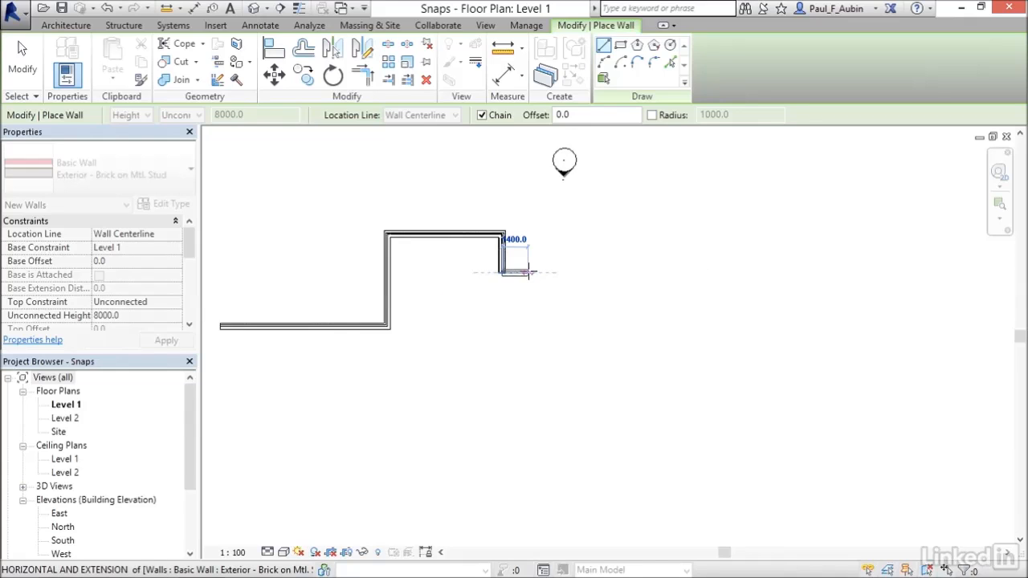
scroll(526, 271, up, 5)
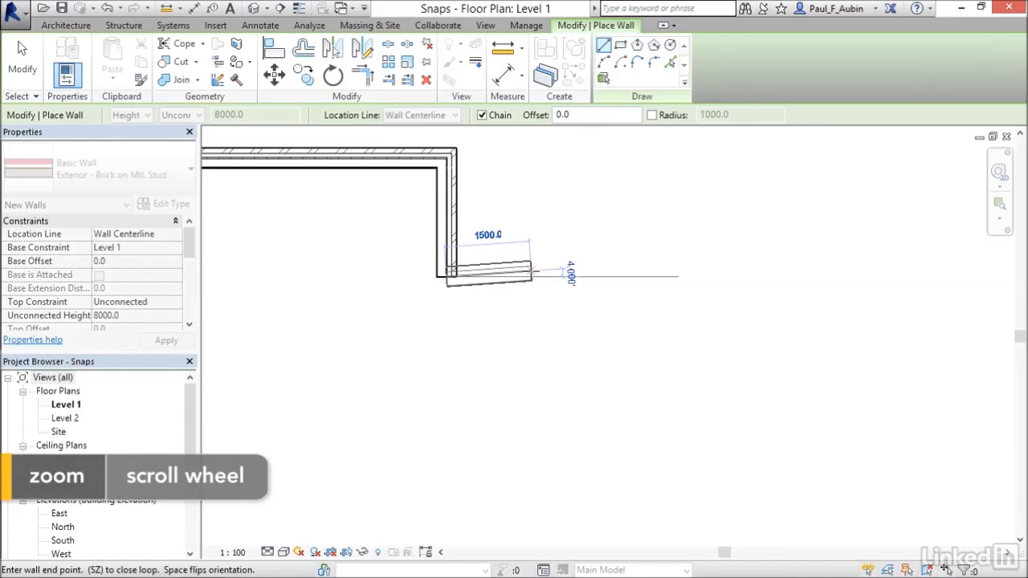
scroll(534, 277, up, 1)
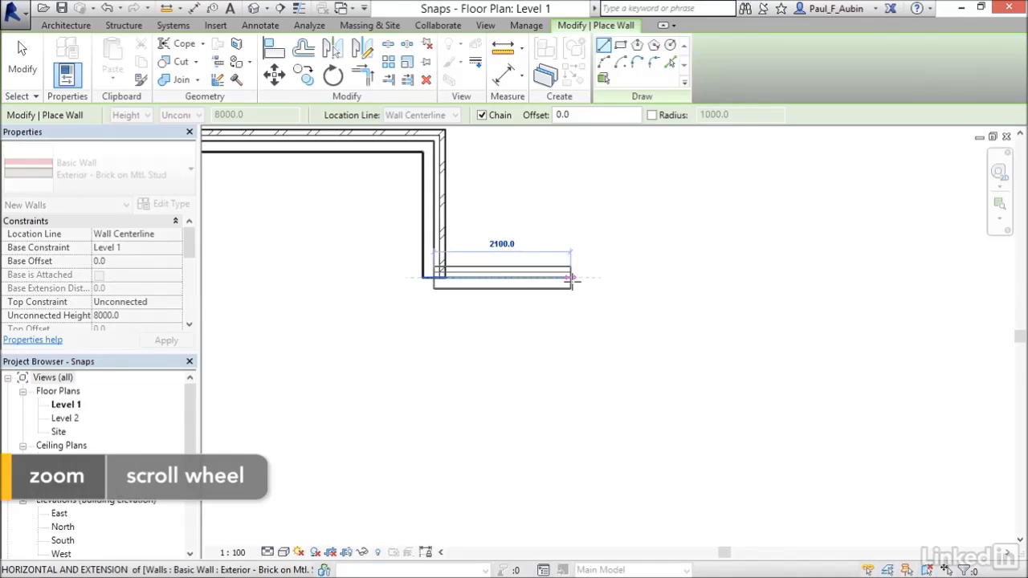
scroll(570, 277, up, 2)
scroll(582, 281, up, 1)
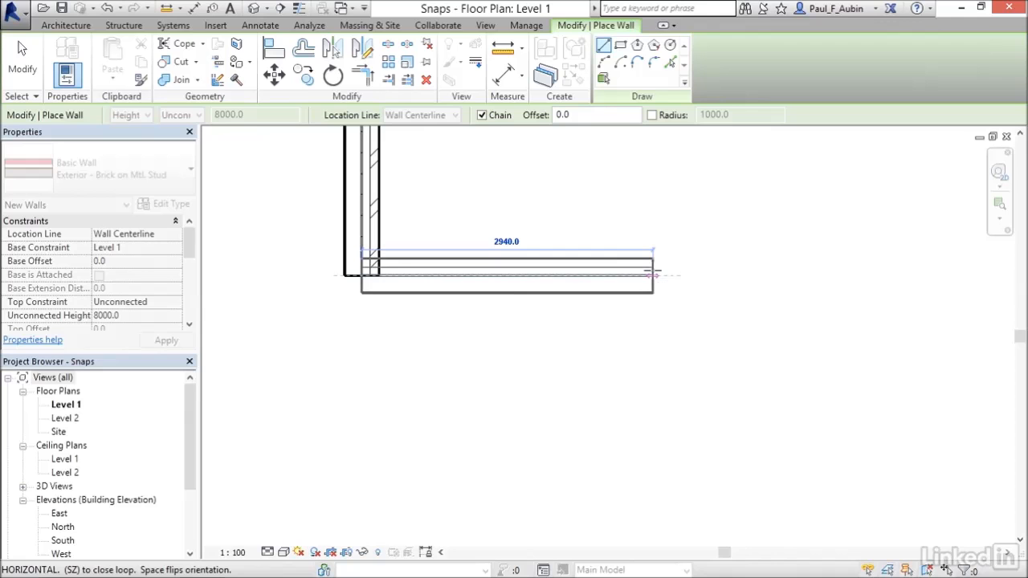
click(652, 275)
Add a short end segment about 550 mm long sloping down about 11°, end the wall chain and fit the whole plan in view
scroll(667, 271, up, 4)
scroll(697, 263, up, 3)
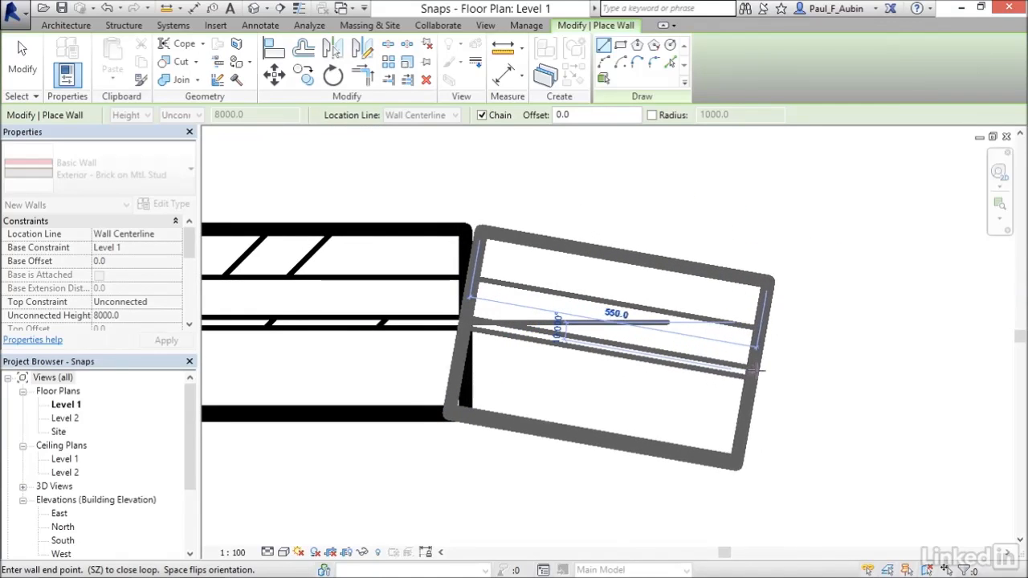
click(761, 379)
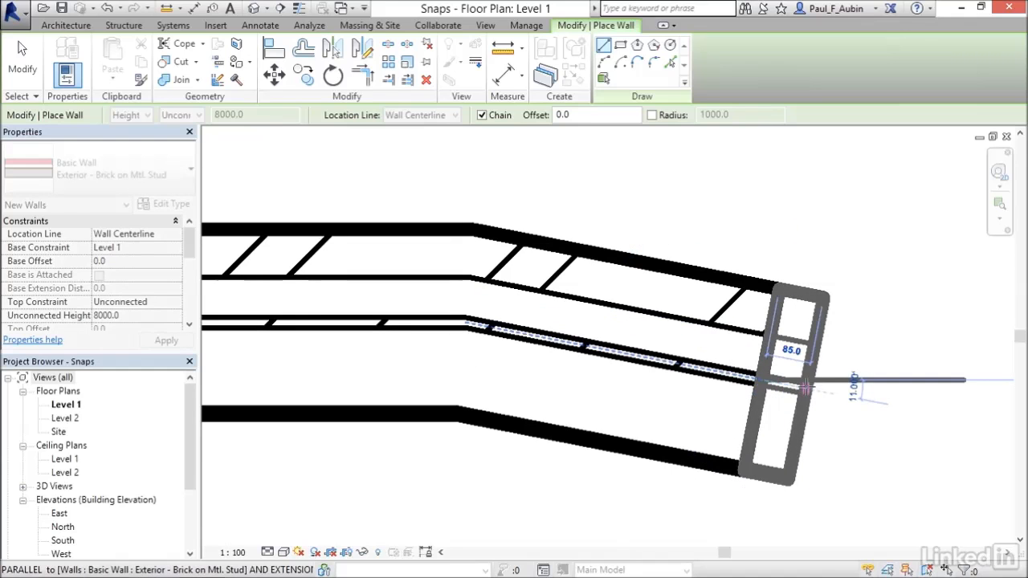
key(Escape)
key(Escape)
key(z)
key(f)
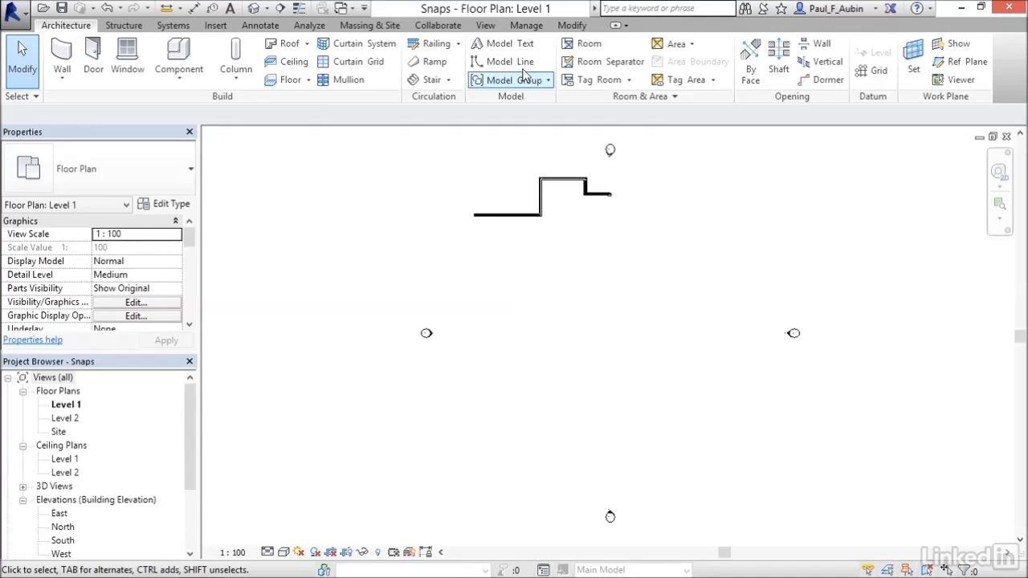
Add 10 to the length dimension snap increments in the Snaps settings, then reopen the settings to check the list
click(524, 27)
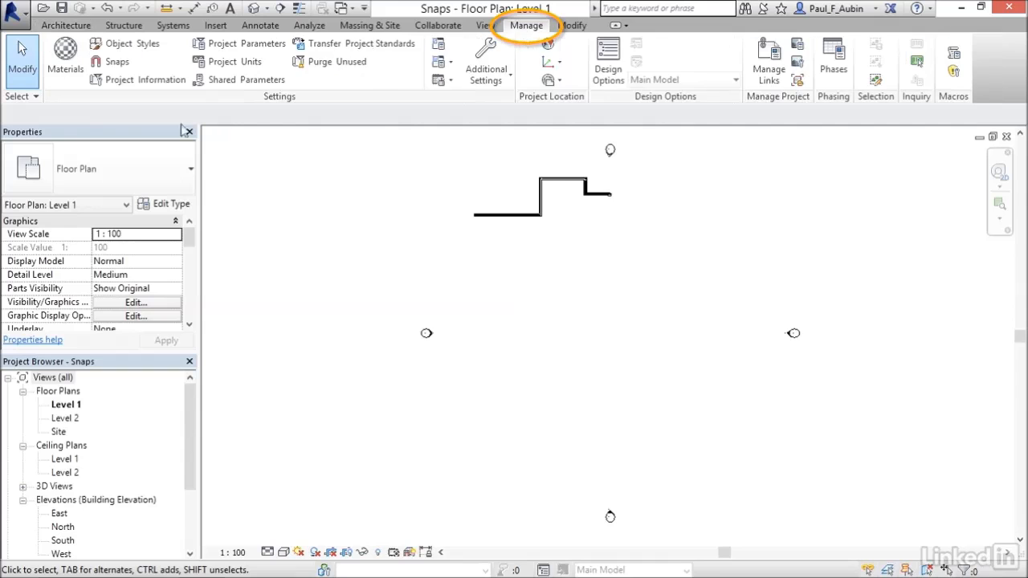
click(119, 69)
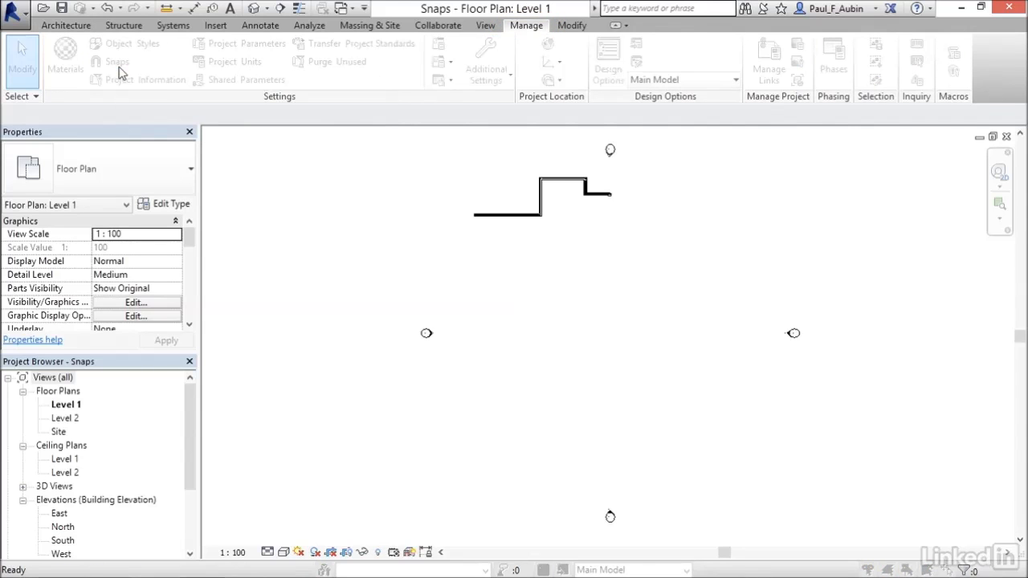
drag(437, 142, 349, 147)
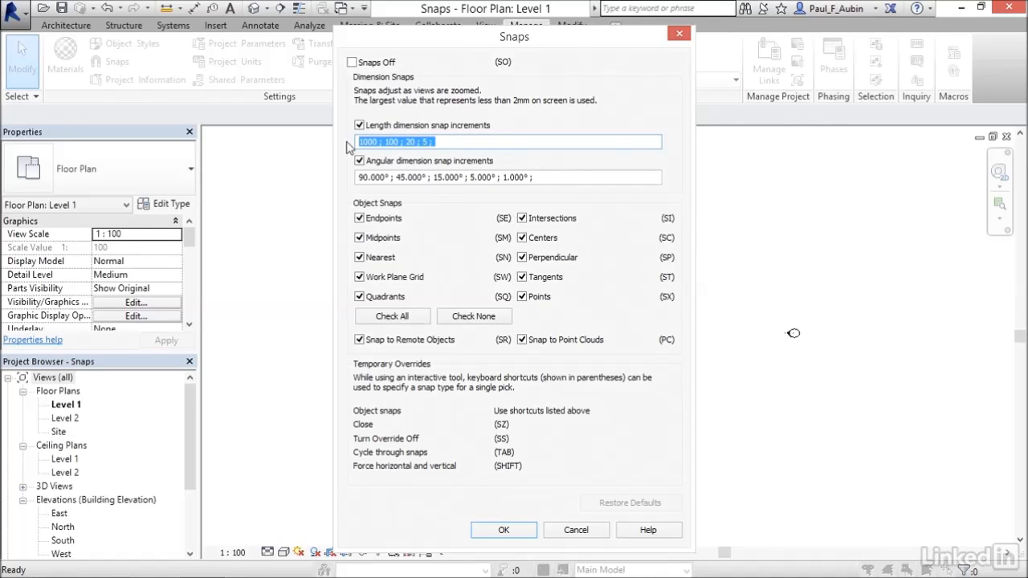
click(447, 142)
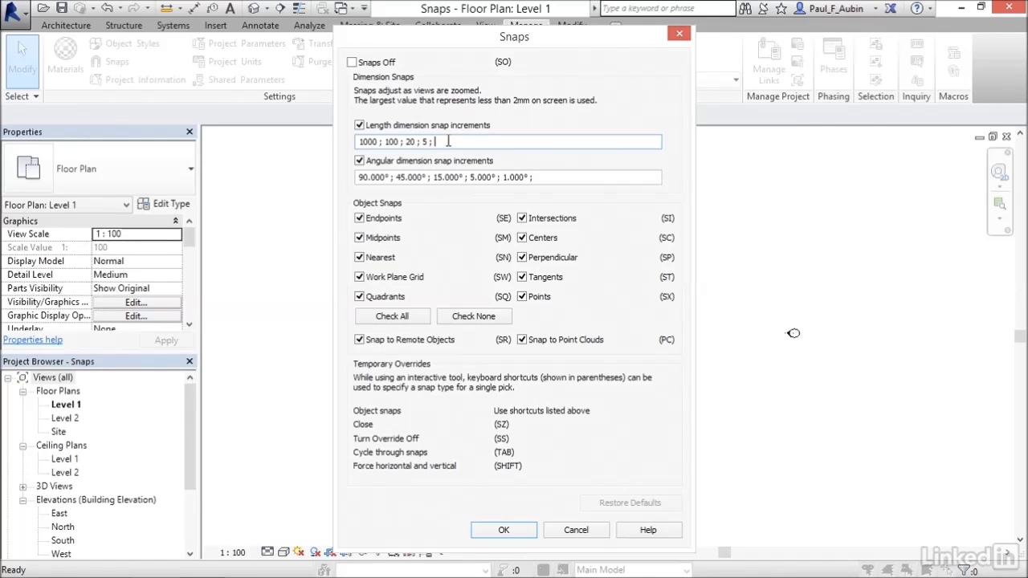
text(10)
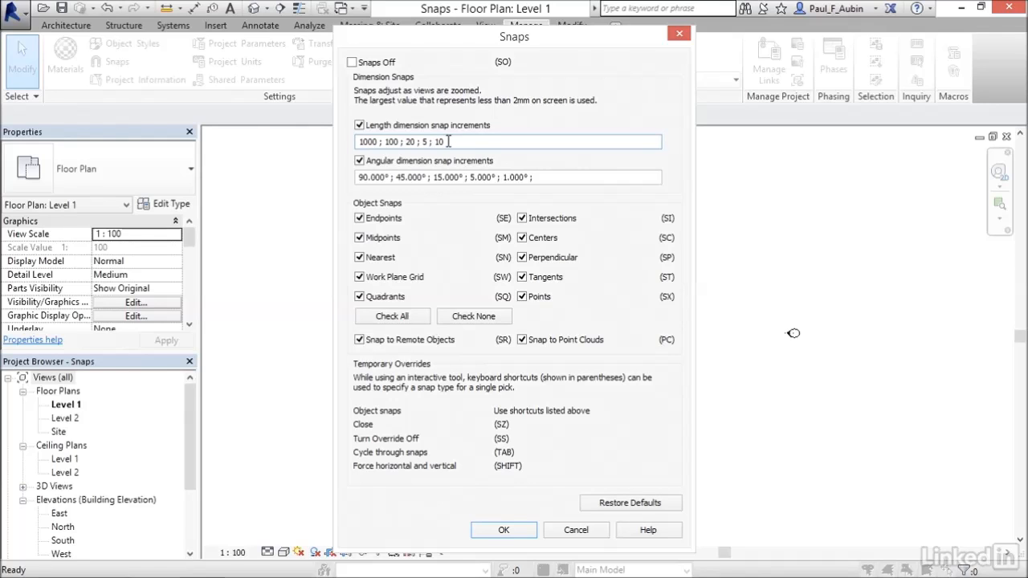
click(494, 530)
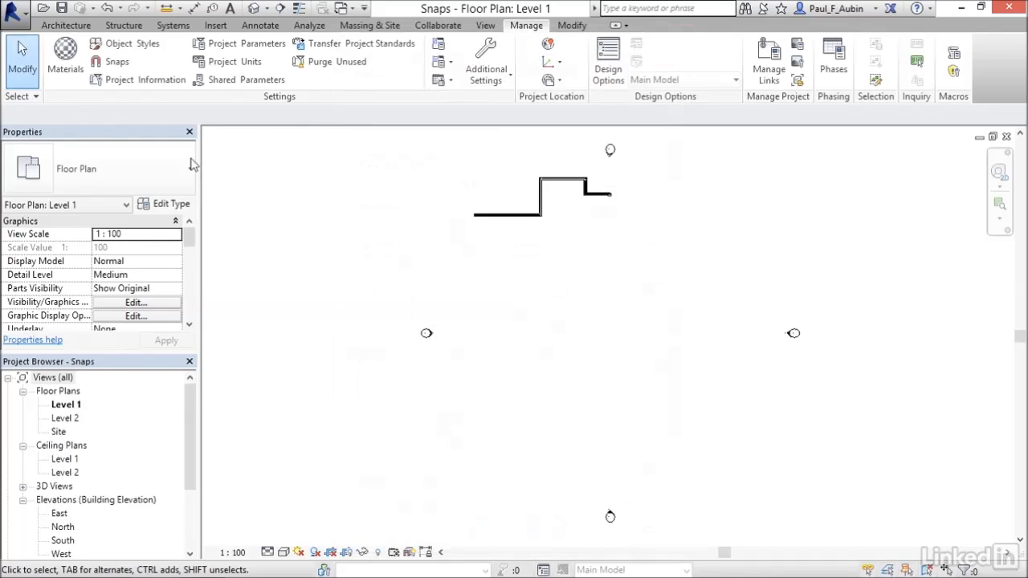
click(112, 67)
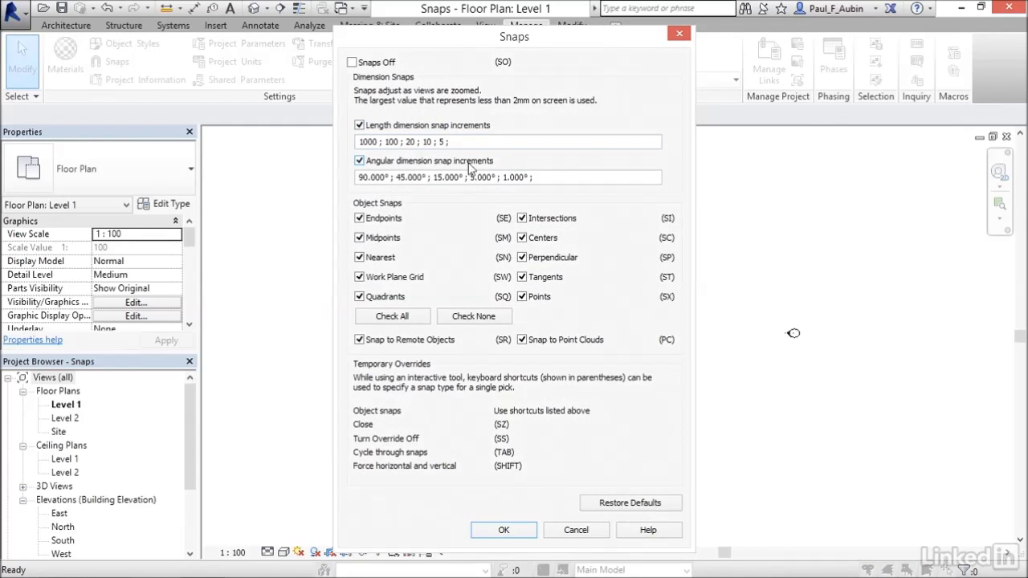
click(528, 534)
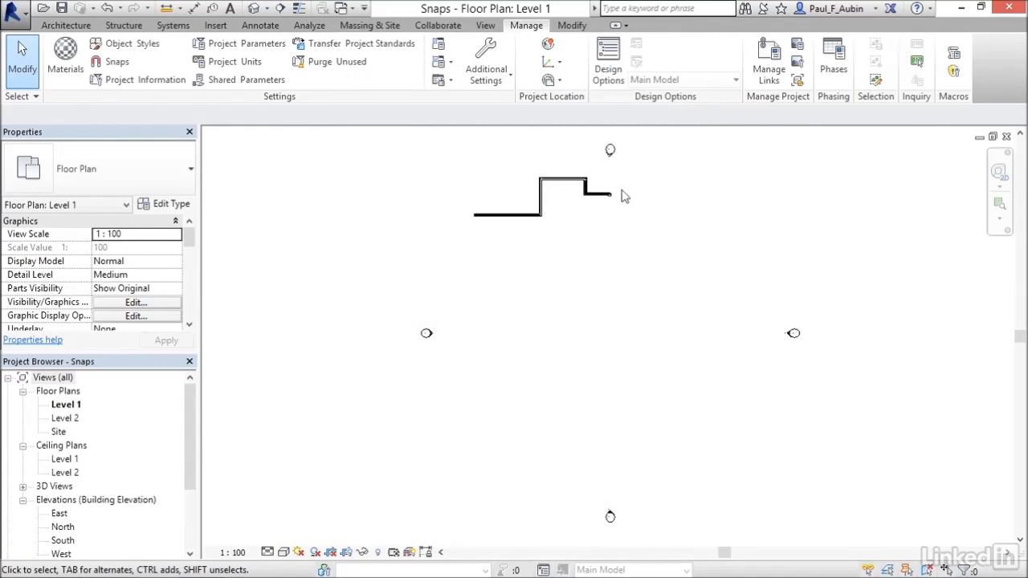
Draw a separate small L-shaped wall below the angled end, with a short horizontal segment and a vertical segment about 360 mm long downward
scroll(625, 196, up, 9)
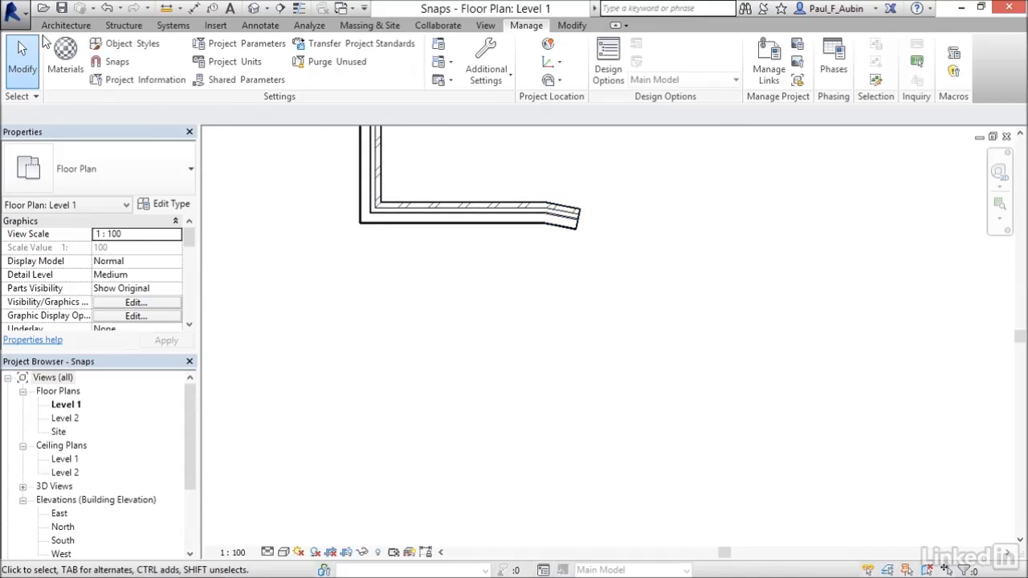
click(66, 25)
click(63, 56)
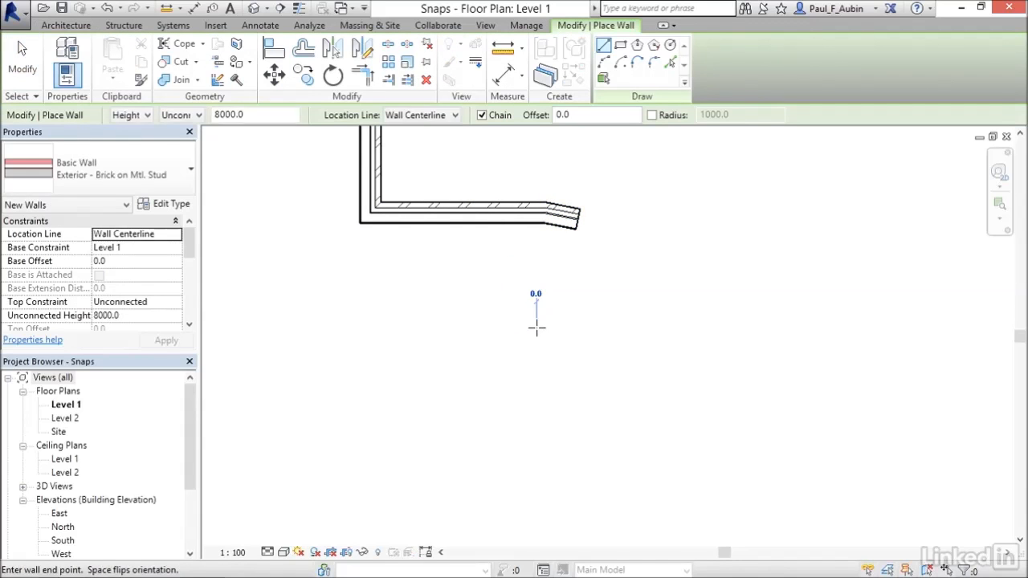
scroll(634, 329, up, 6)
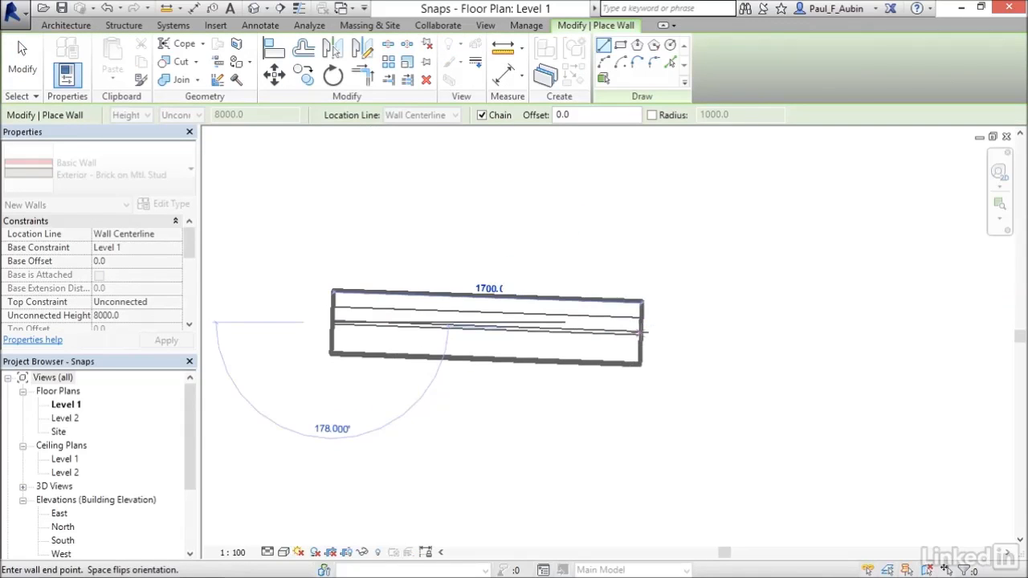
scroll(715, 322, up, 3)
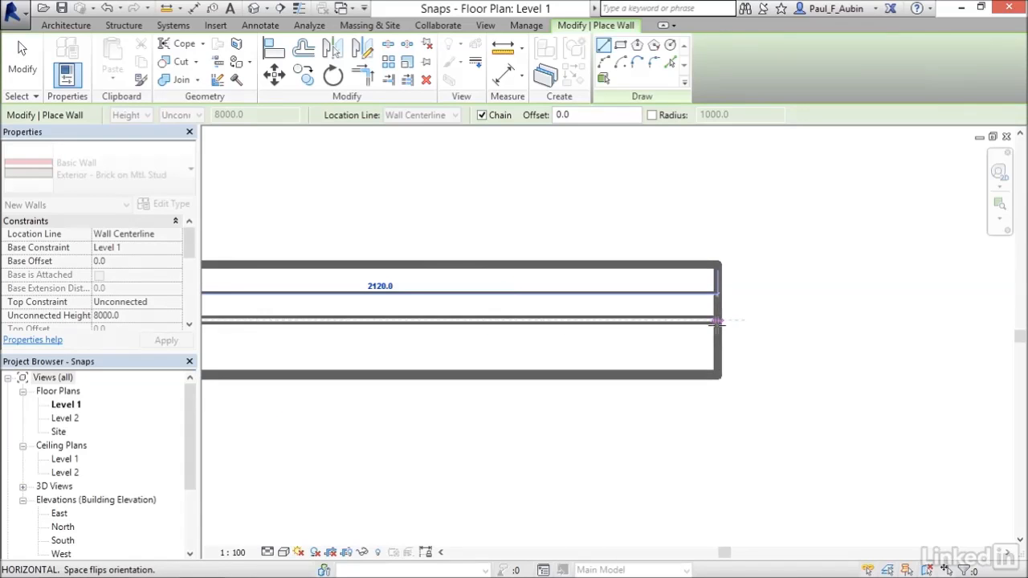
scroll(781, 321, up, 3)
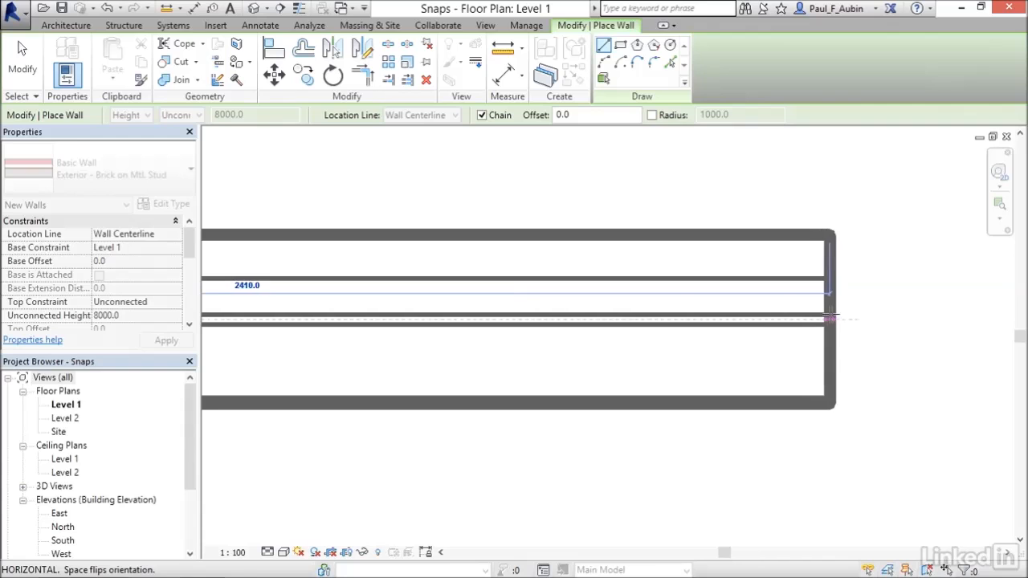
scroll(830, 319, up, 1)
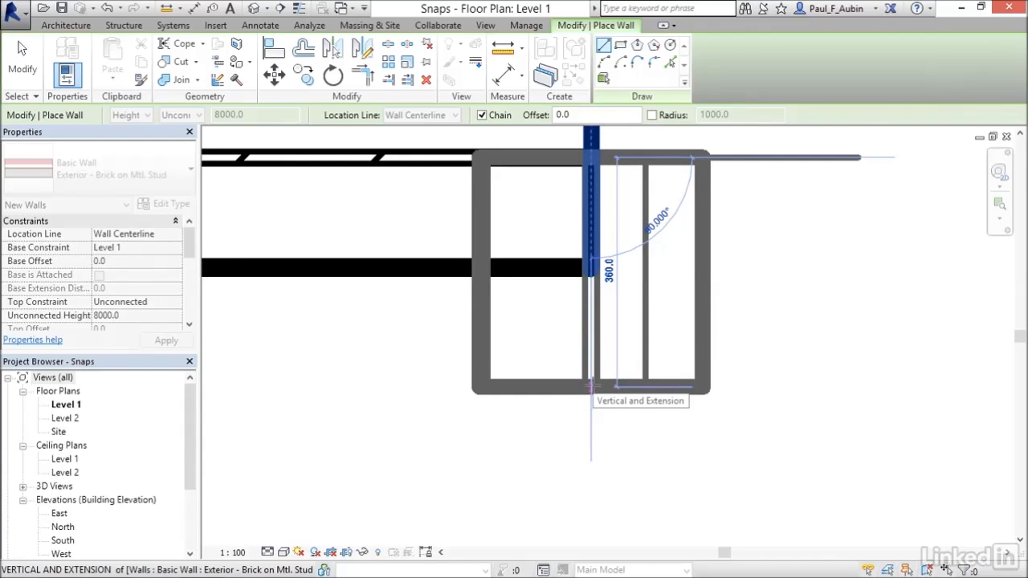
click(590, 387)
key(Escape)
key(Escape)
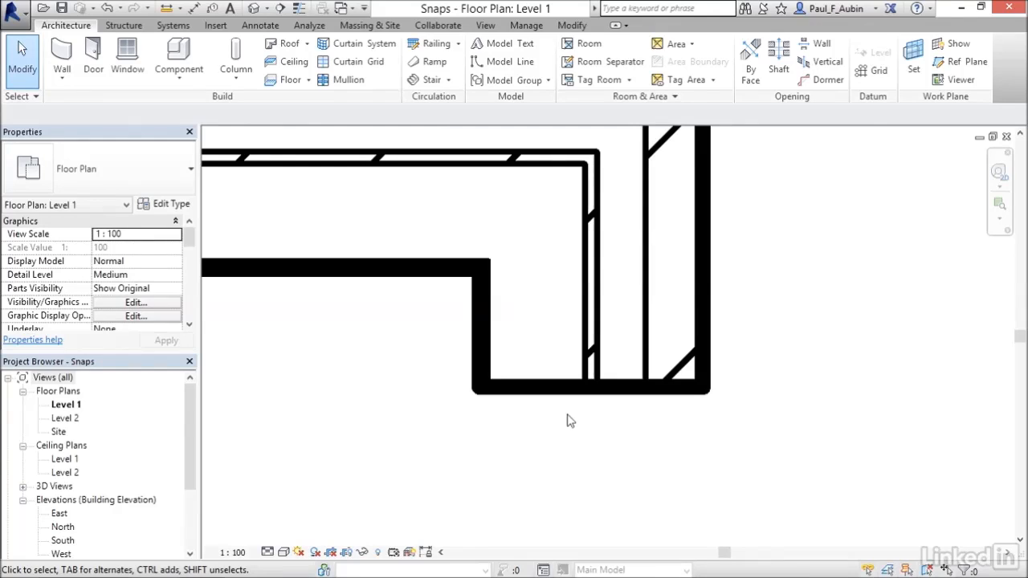
Draw a horizontal wall about 3115 mm long below the L-shaped wall, running left to end in line with its vertical segment
scroll(764, 277, down, 3)
scroll(771, 265, down, 4)
middle_drag(790, 256, 788, 368)
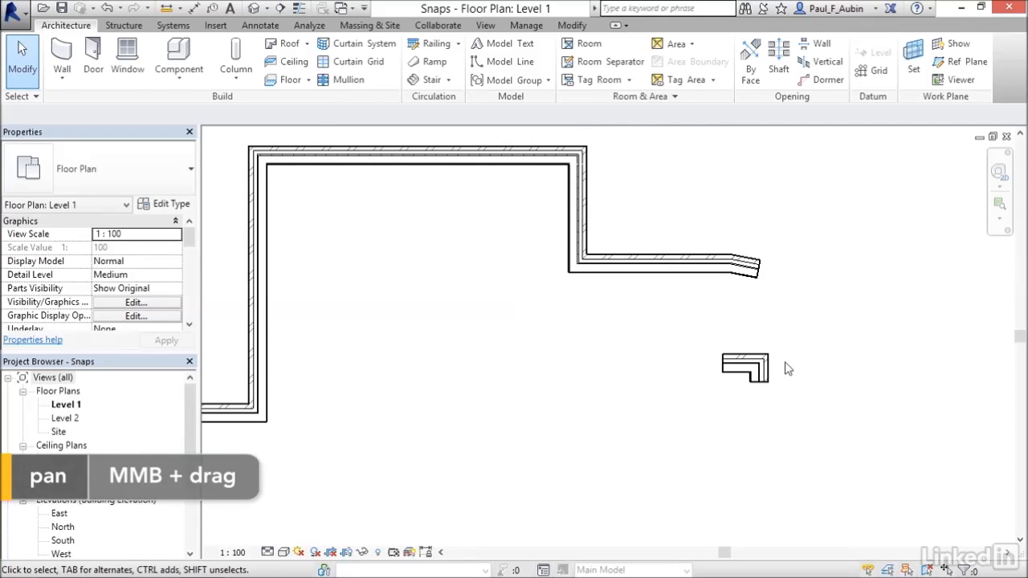
click(63, 56)
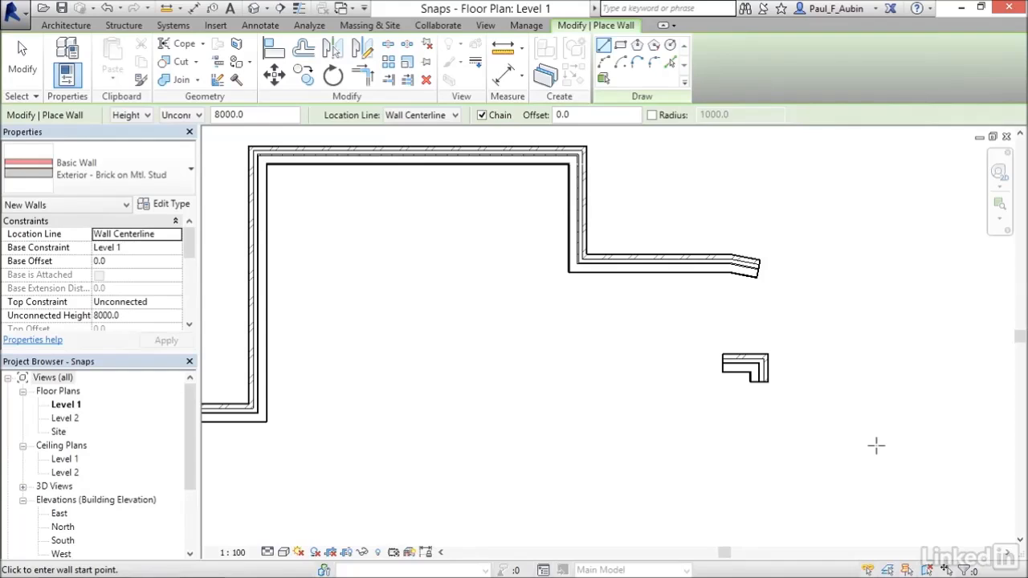
click(919, 445)
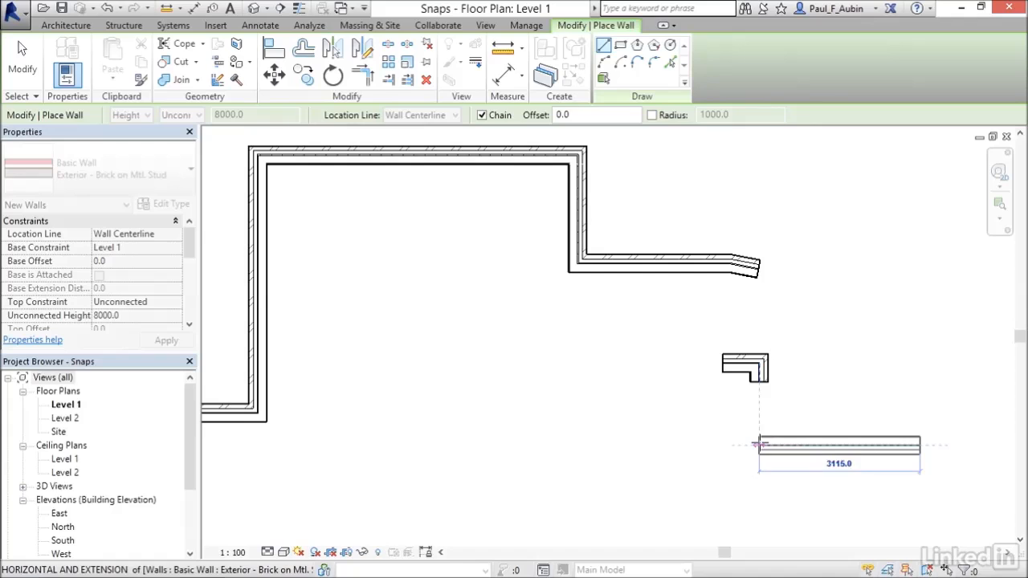
click(759, 444)
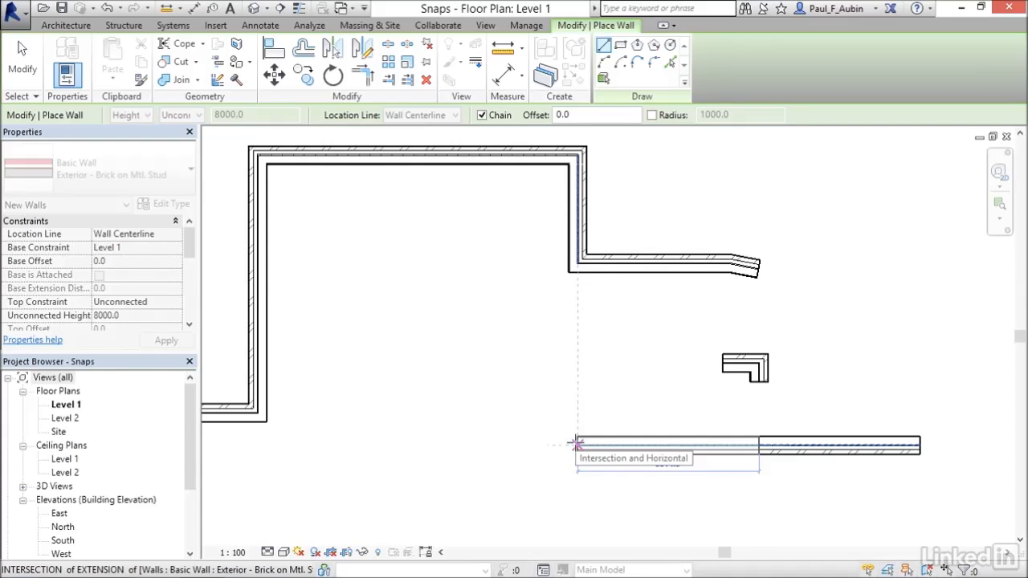
key(Escape)
key(Escape)
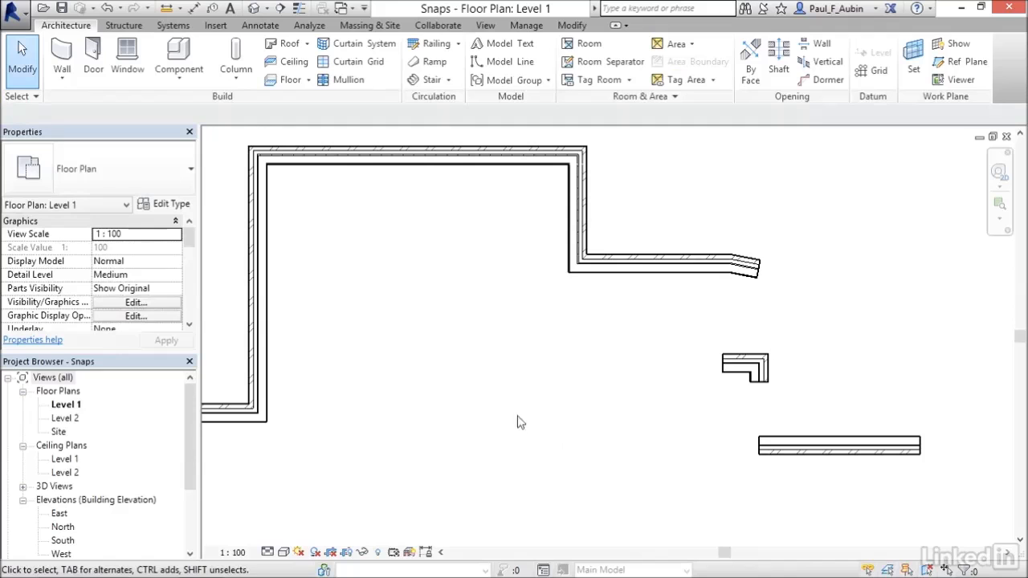
Review the object snaps, their codes and the temporary overrides in the Snaps settings, and accept the dialog without changes
click(526, 25)
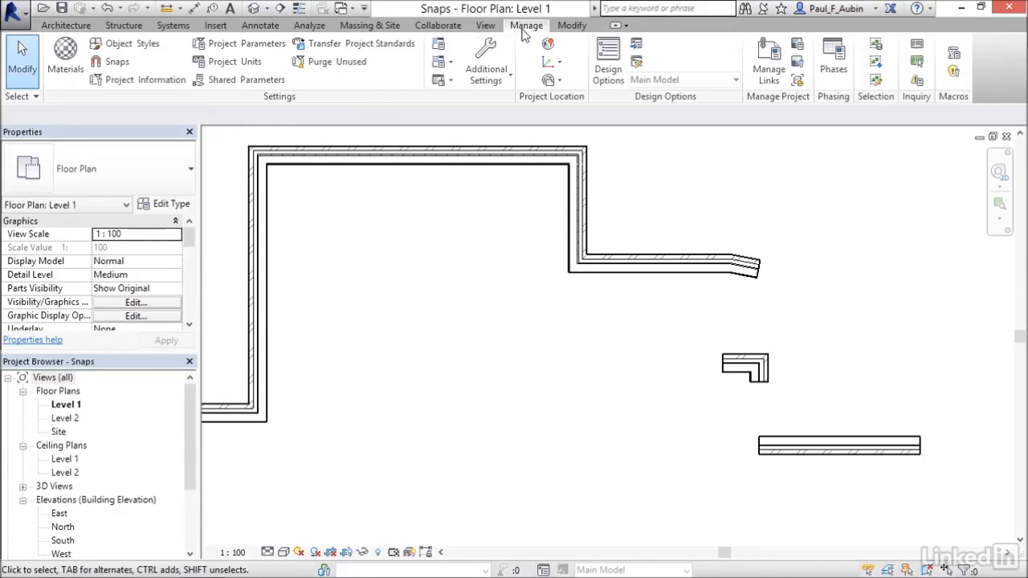
click(117, 61)
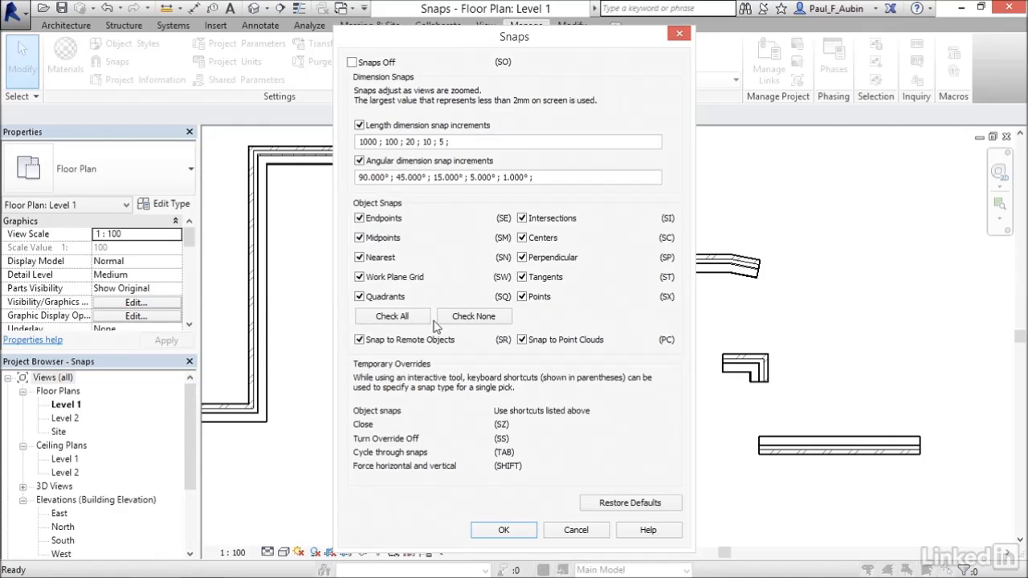
click(526, 532)
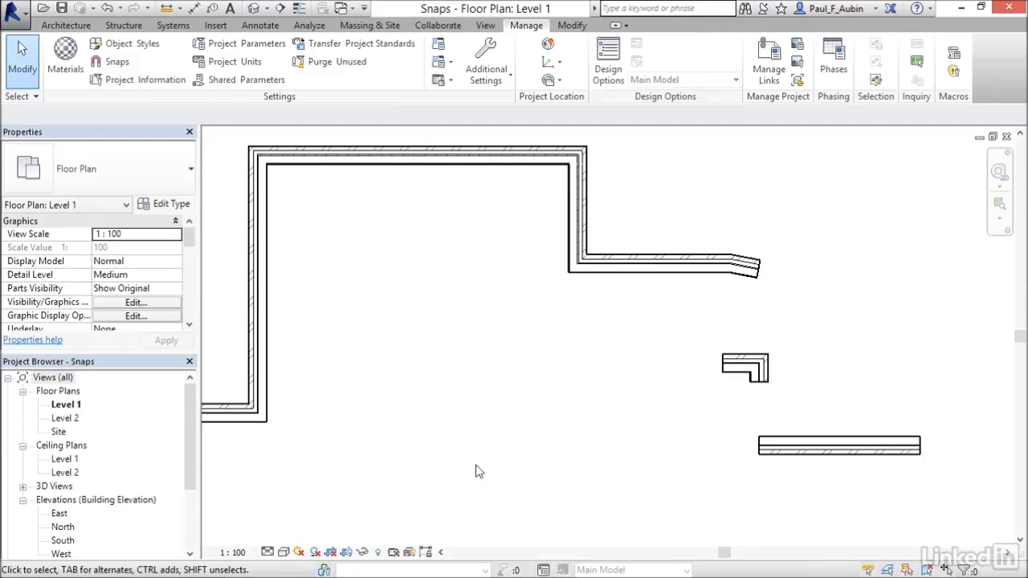
Draw a slanted exterior brick wall crossing the short horizontal wall right of the large bay, from above it down to the lower left, and end the chain
click(70, 27)
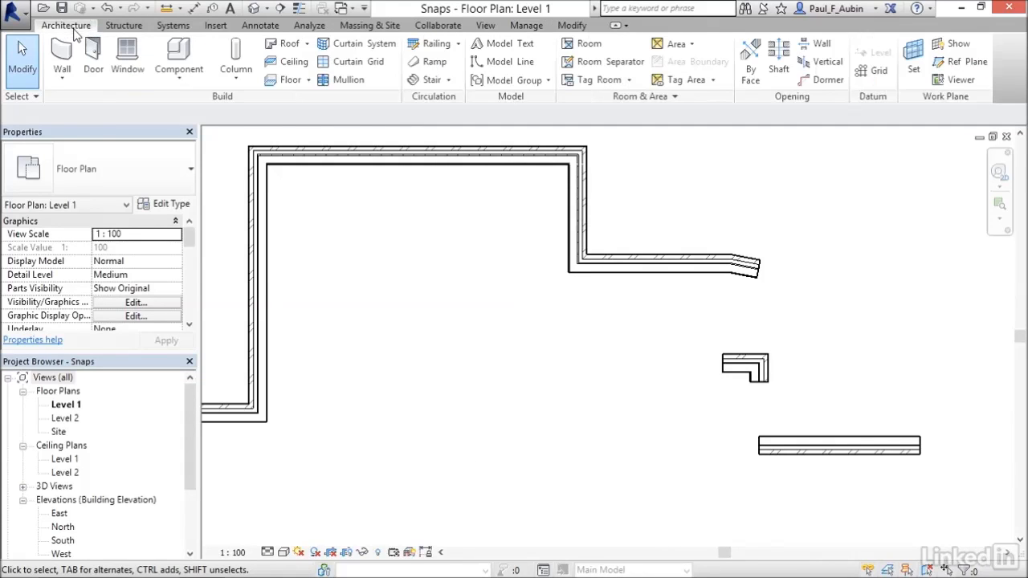
click(62, 56)
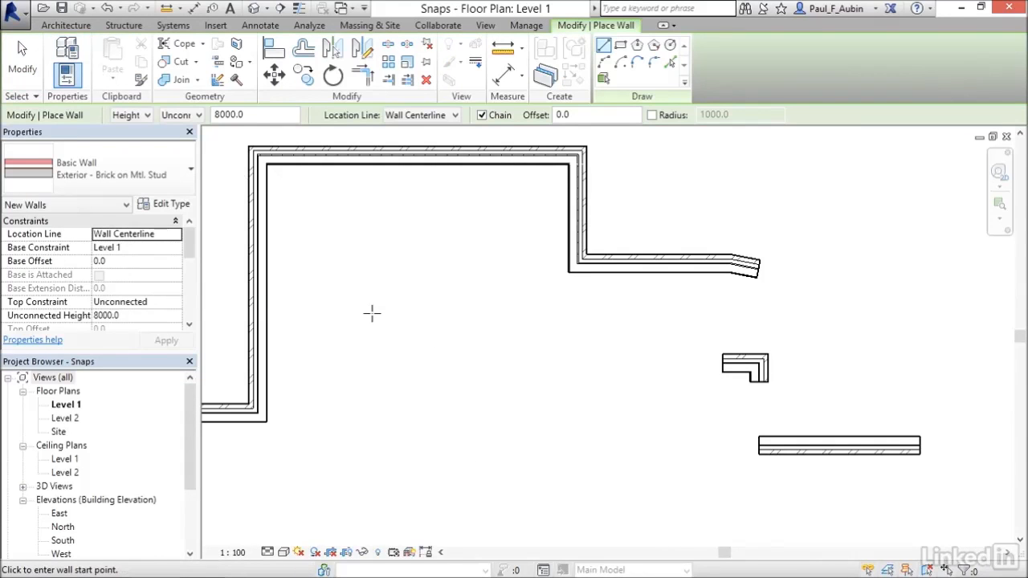
click(267, 422)
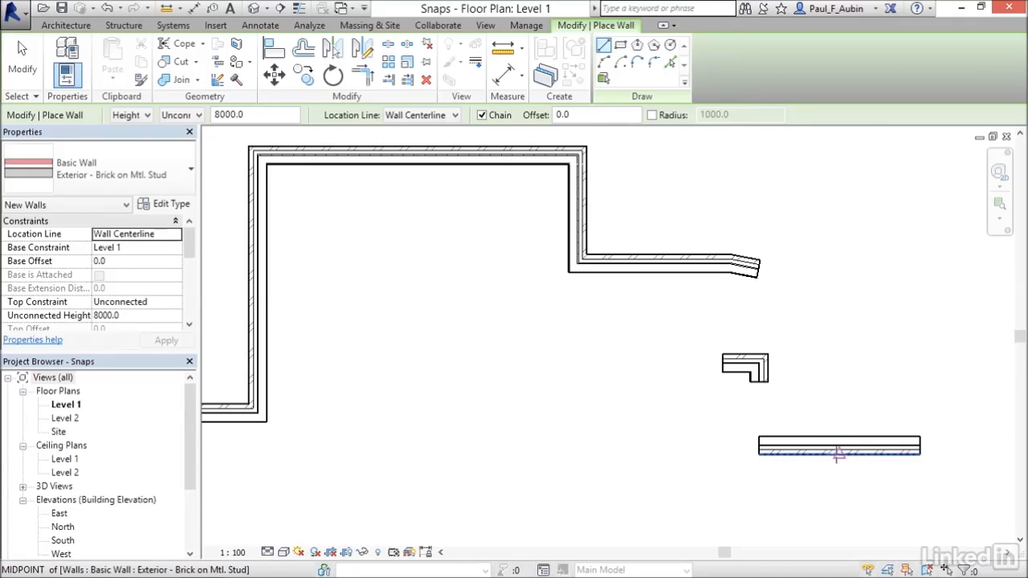
click(701, 180)
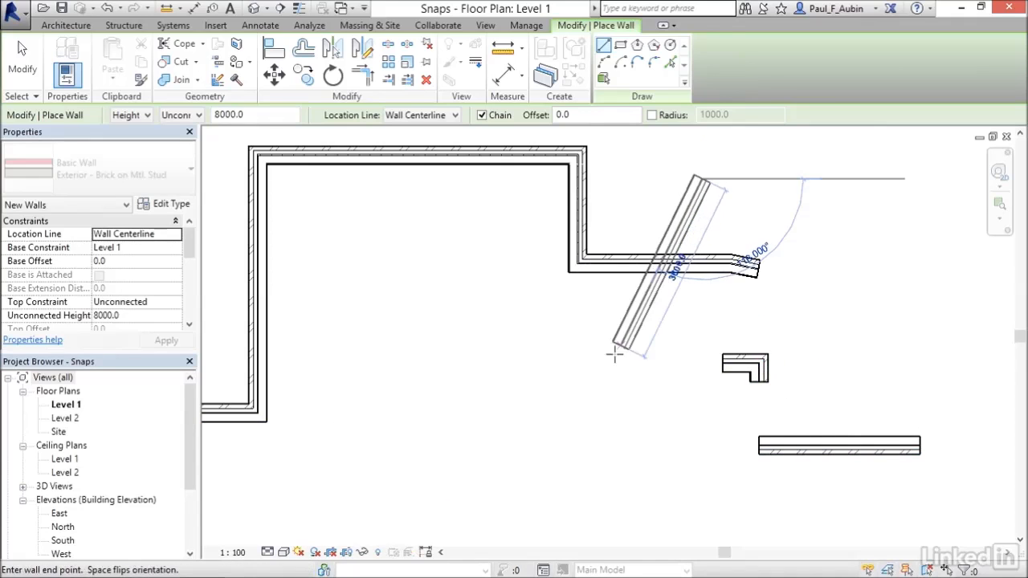
click(594, 391)
key(Escape)
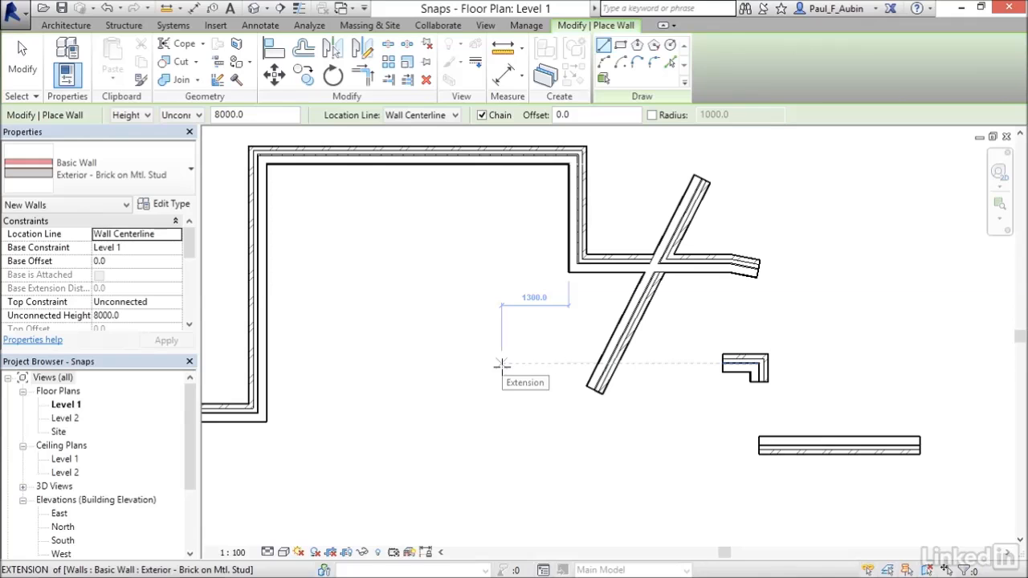
Draw a diagonal wall from the bay's lower-left inner corner to the midpoint of its top wall using the midpoint snap override, and finish the Wall command
click(267, 421)
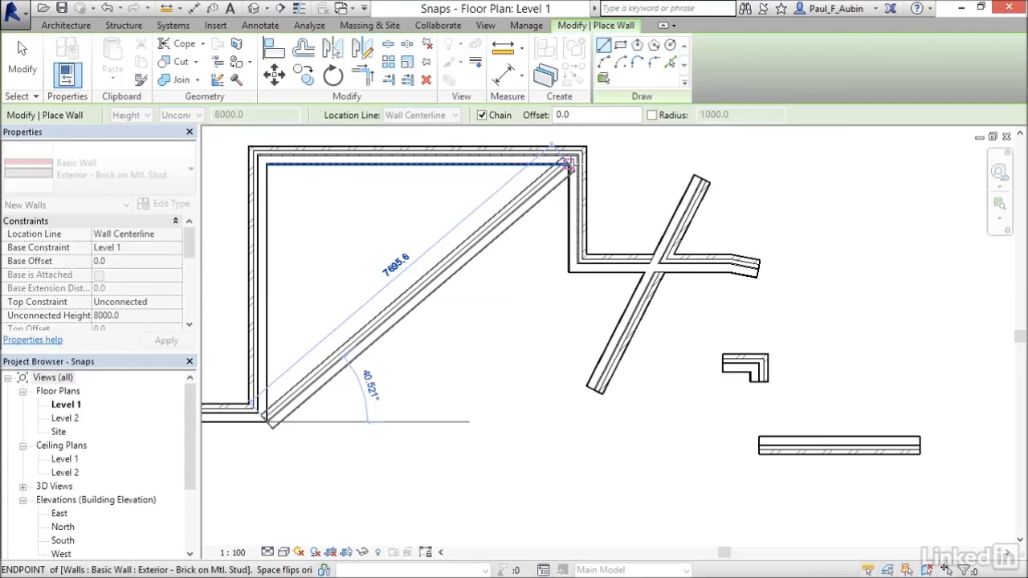
key(s)
key(m)
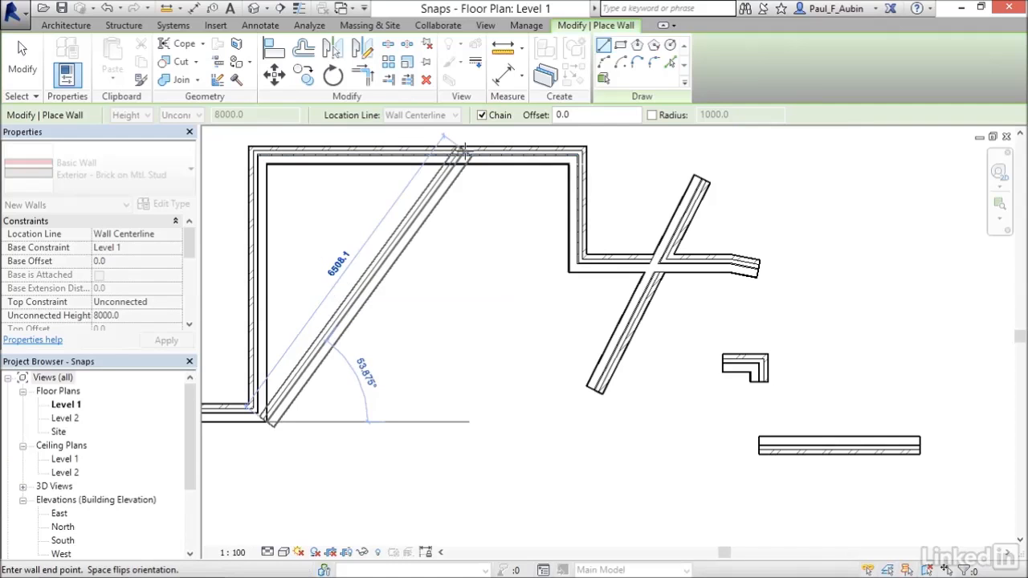
click(419, 159)
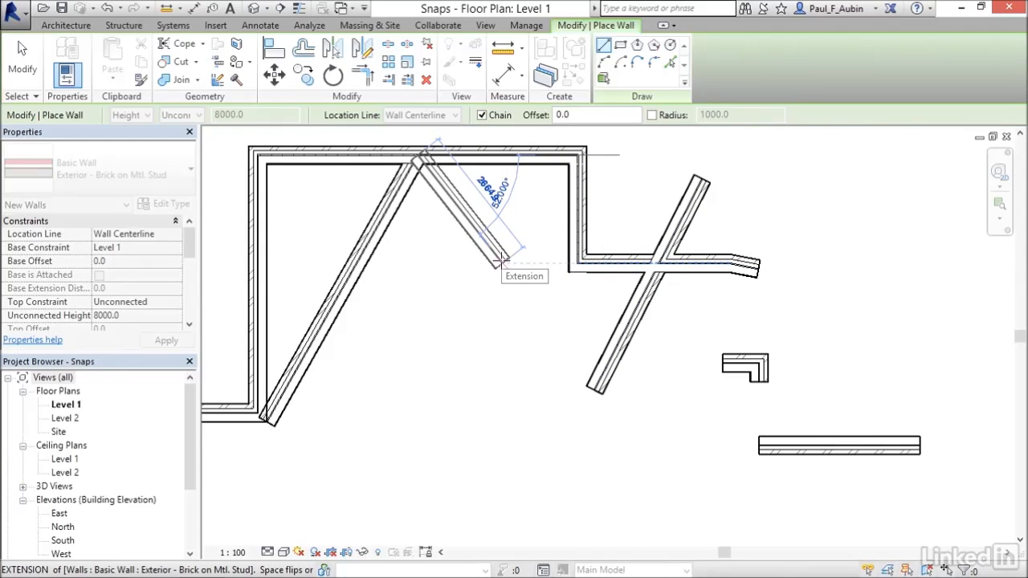
key(Escape)
key(Escape)
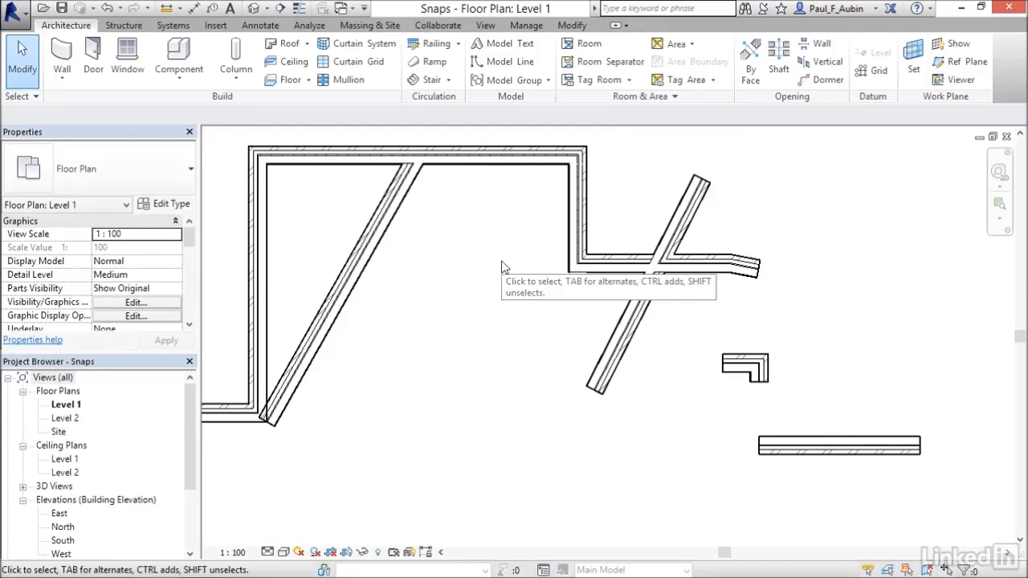